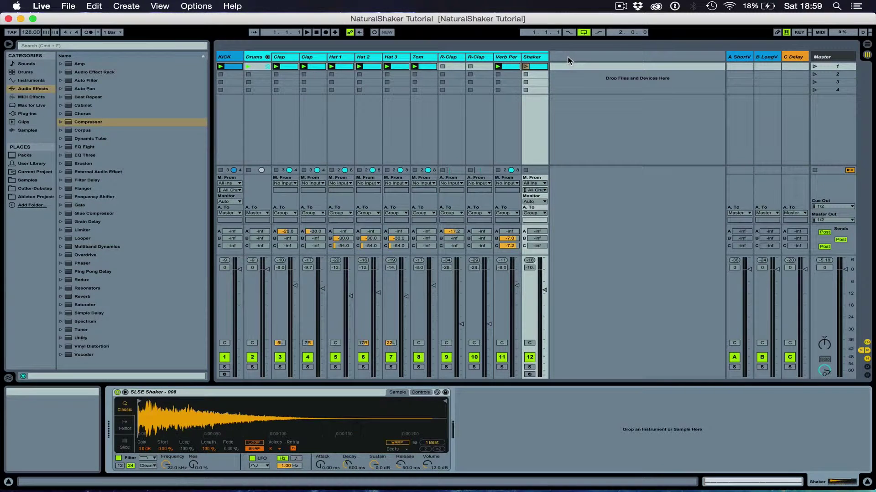
# Play and stop the set, then open the Shaker clip's C3 notes in the MIDI Note Editor
pyautogui.press('space')
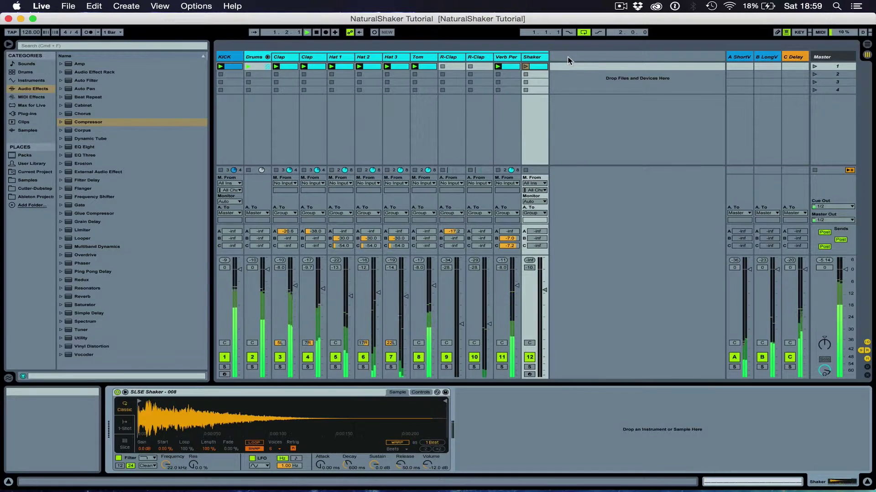
pyautogui.press('space')
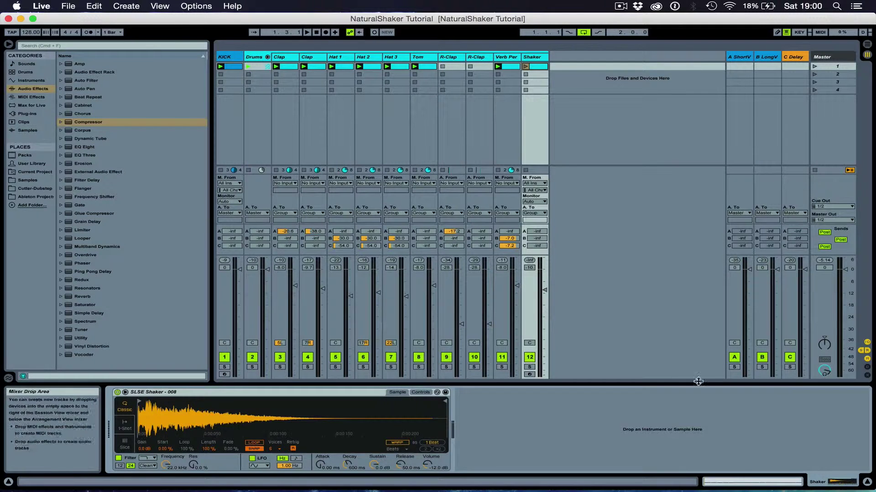
pyautogui.click(750, 482)
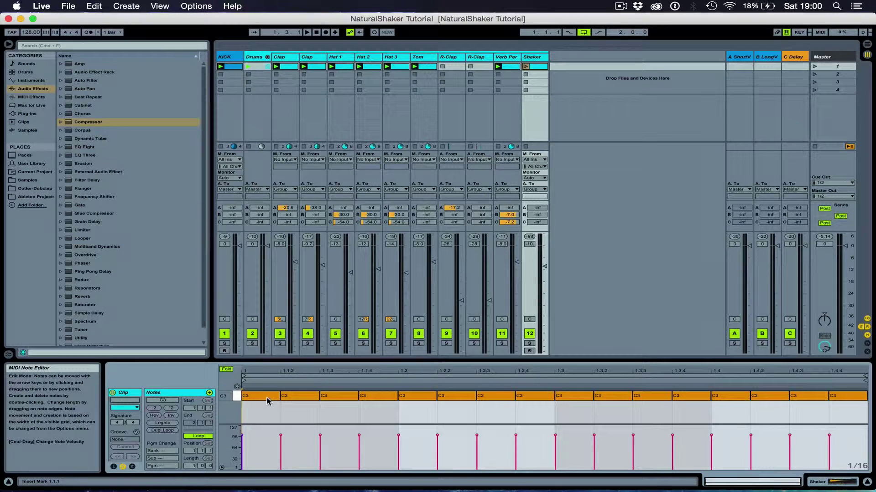
# Stop all clips, then launch and stop the Shaker clip to hear it alone
pyautogui.click(814, 147)
pyautogui.click(526, 66)
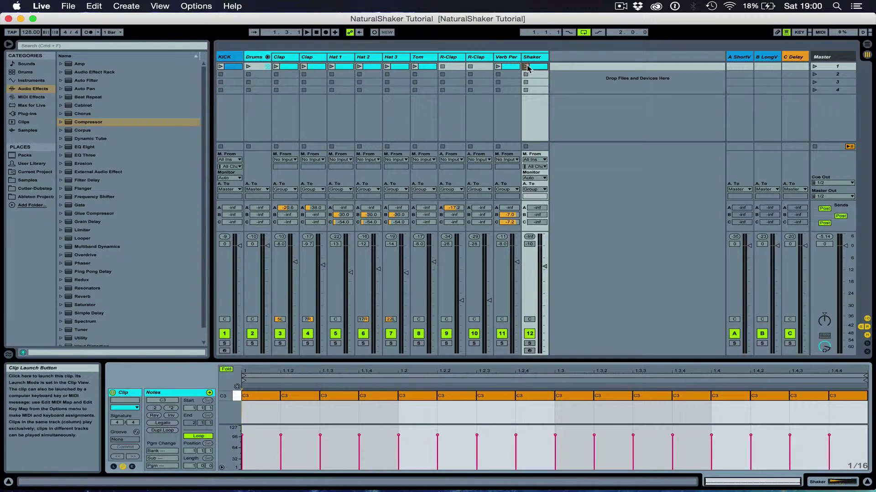
pyautogui.click(527, 147)
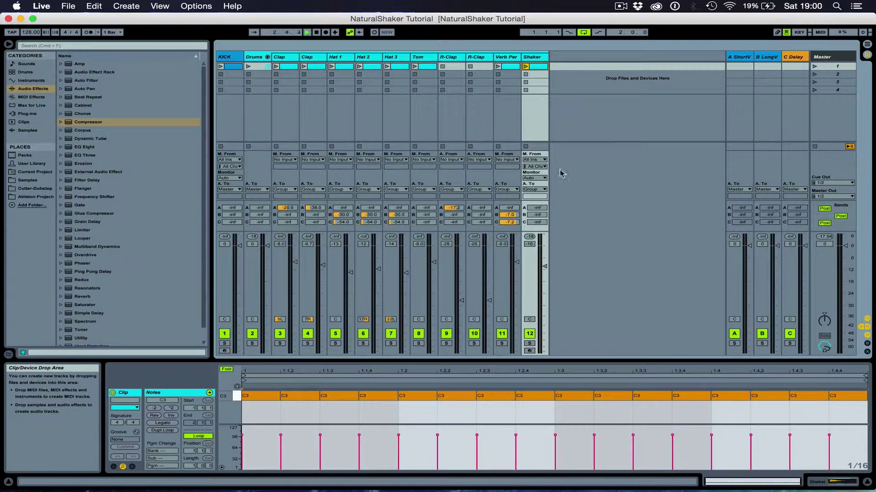
# Lower the opening velocities: second note to 73, third slightly, first to 84
pyautogui.moveTo(281, 436)
pyautogui.mouseDown()
pyautogui.moveTo(280, 444)
pyautogui.moveTo(359, 444)
pyautogui.mouseUp()
pyautogui.click(359, 436)
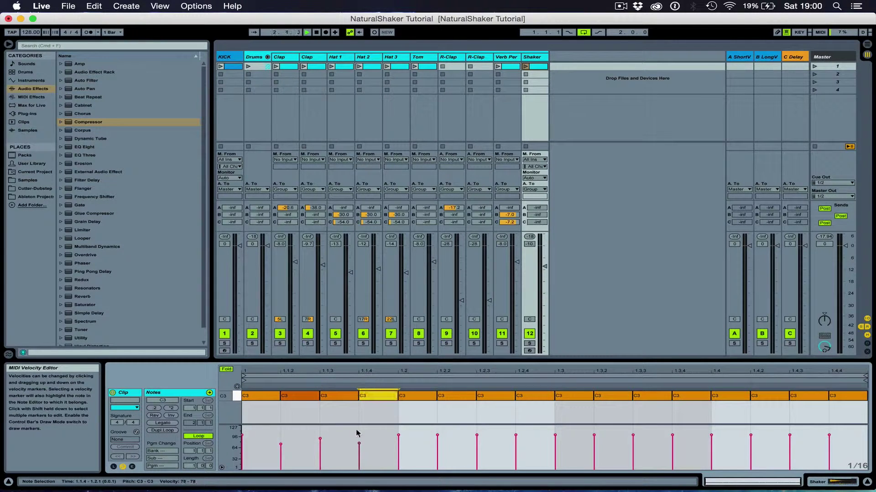
pyautogui.moveTo(241, 436); pyautogui.dragTo(242, 441)
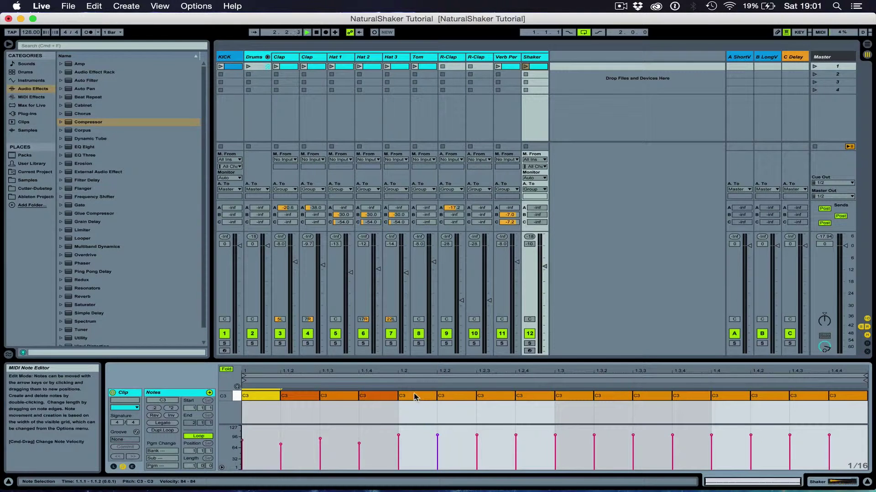
# On a 1/128 grid, nudge the first C3 note late, duplicate it, and shift the copy earlier
pyautogui.press('super+1')
pyautogui.press('super+1')
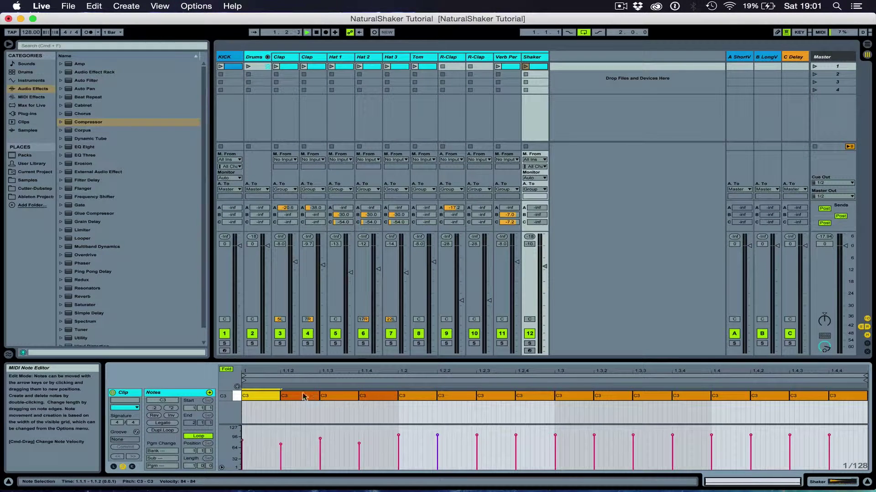
pyautogui.moveTo(258, 399); pyautogui.dragTo(263, 400)
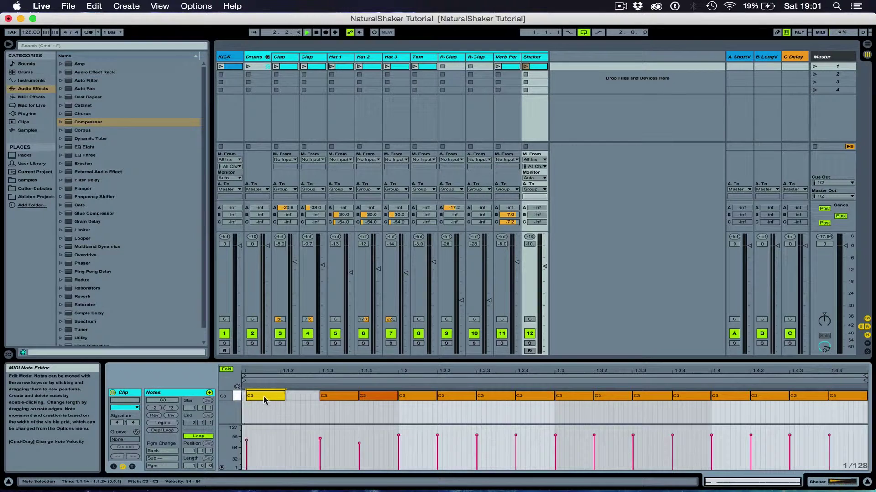
pyautogui.press('super+d')
pyautogui.press('Left')
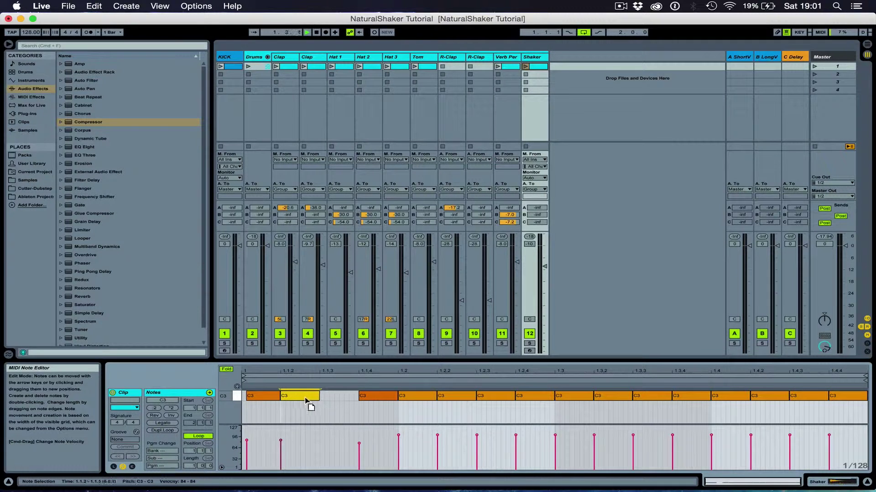
pyautogui.press('Left')
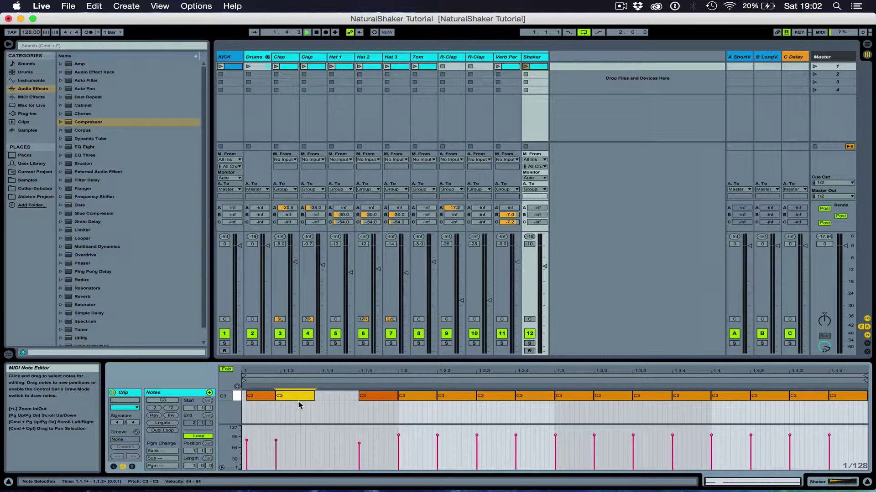
# Delete the Shaker track and insert a new MIDI track in its place
pyautogui.click(542, 58)
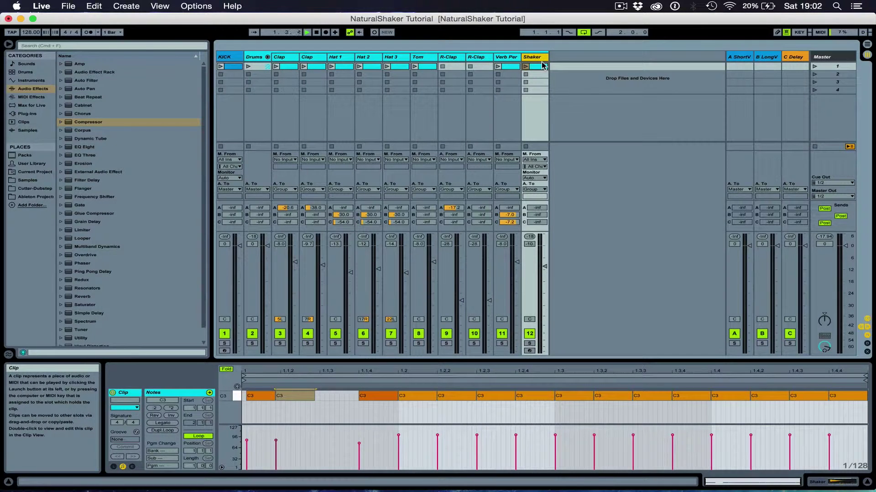
pyautogui.press('Delete')
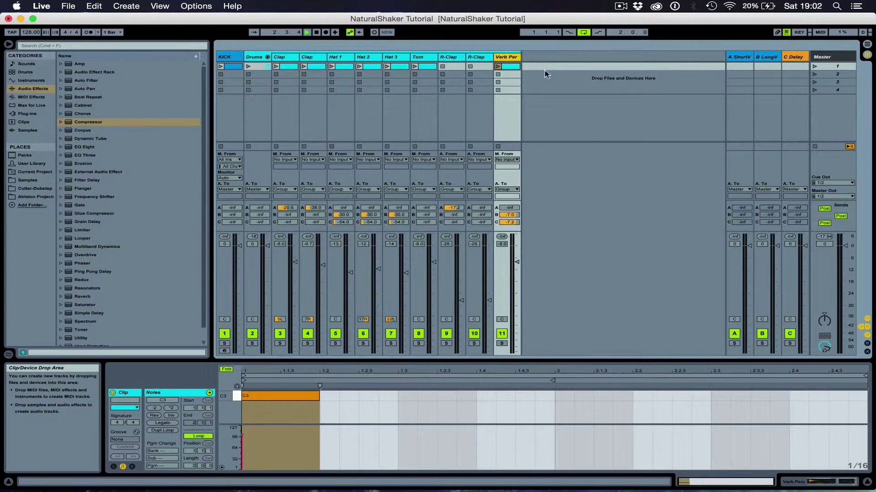
pyautogui.hotkey('shift', 'Tab')
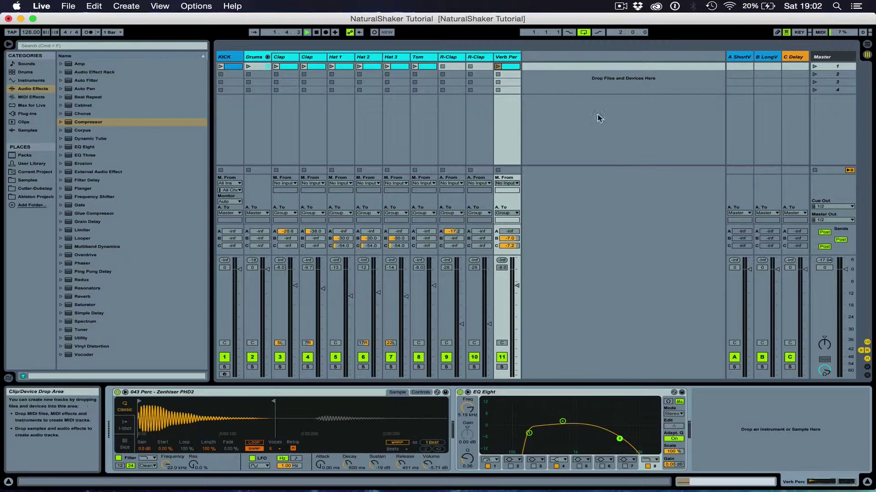
pyautogui.rightClick(534, 59)
pyautogui.click(546, 65)
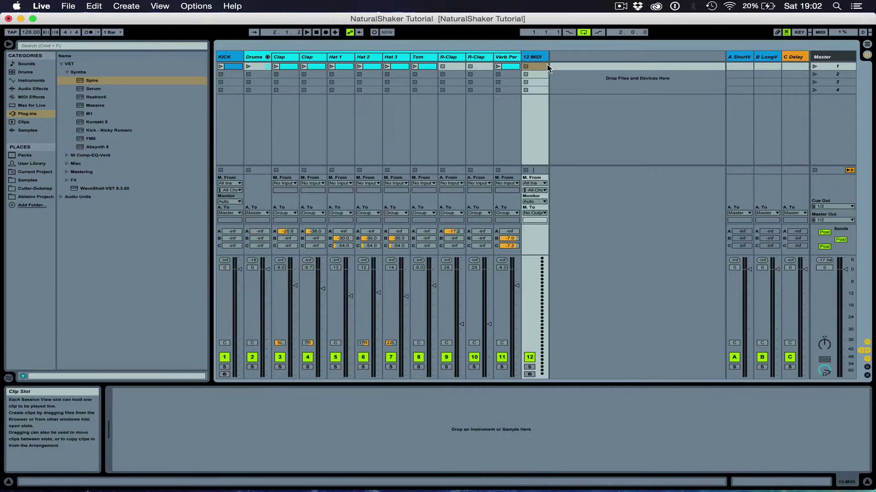
# Create a clip on the new track with one C3 note spanning the whole bar, folded to used rows
pyautogui.doubleClick(537, 68)
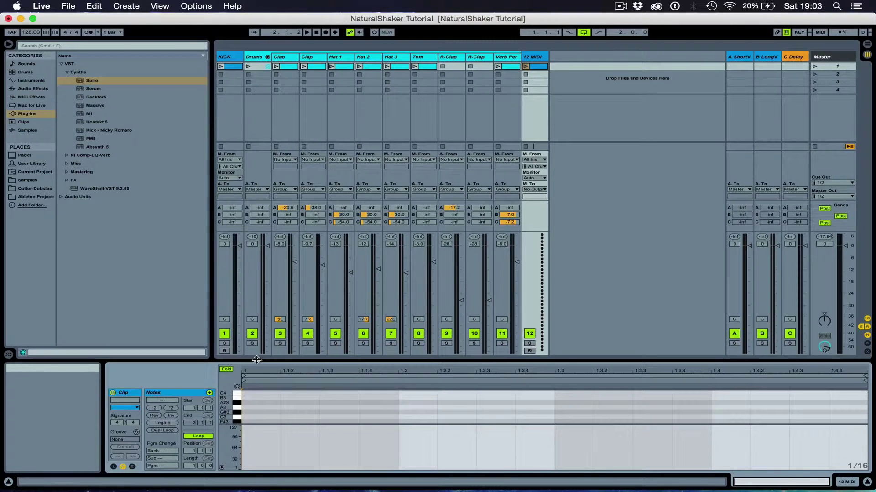
pyautogui.moveTo(256, 360); pyautogui.dragTo(258, 259)
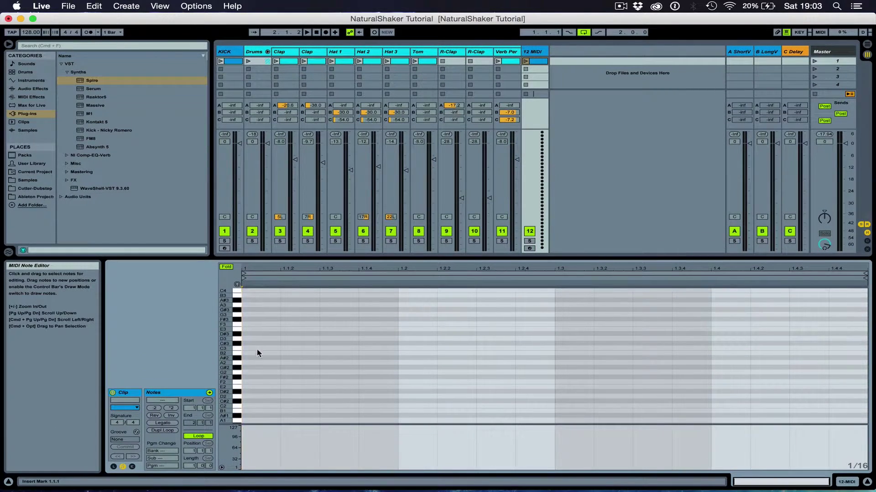
pyautogui.doubleClick(257, 349)
pyautogui.moveTo(283, 348); pyautogui.dragTo(853, 342)
pyautogui.click(226, 267)
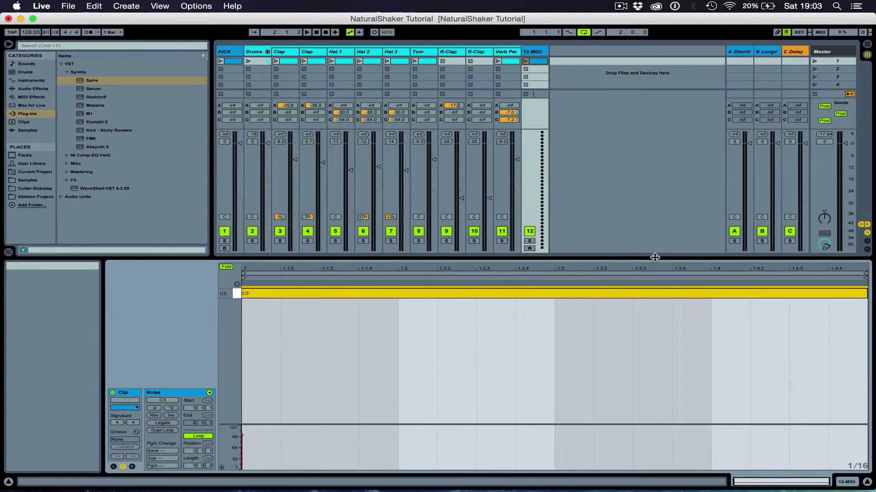
pyautogui.moveTo(654, 259); pyautogui.dragTo(654, 384)
pyautogui.click(845, 482)
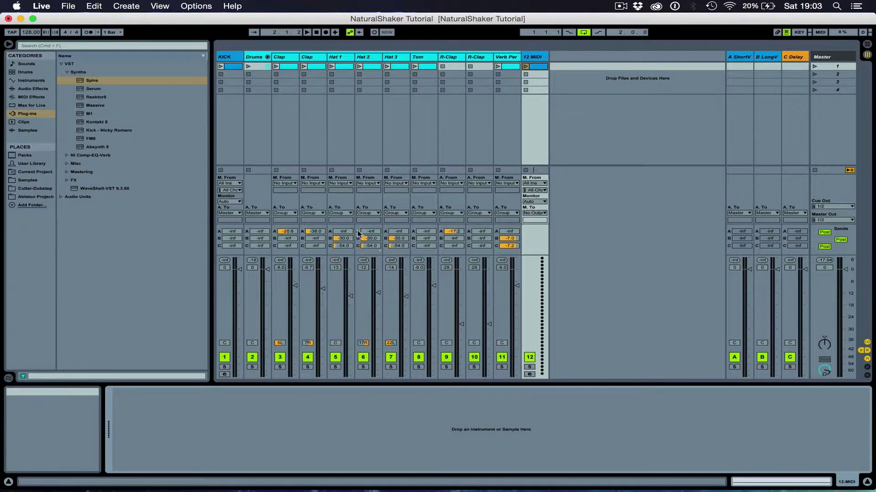
# Load Spire onto the new MIDI track and reset it to the init patch
pyautogui.click(200, 361)
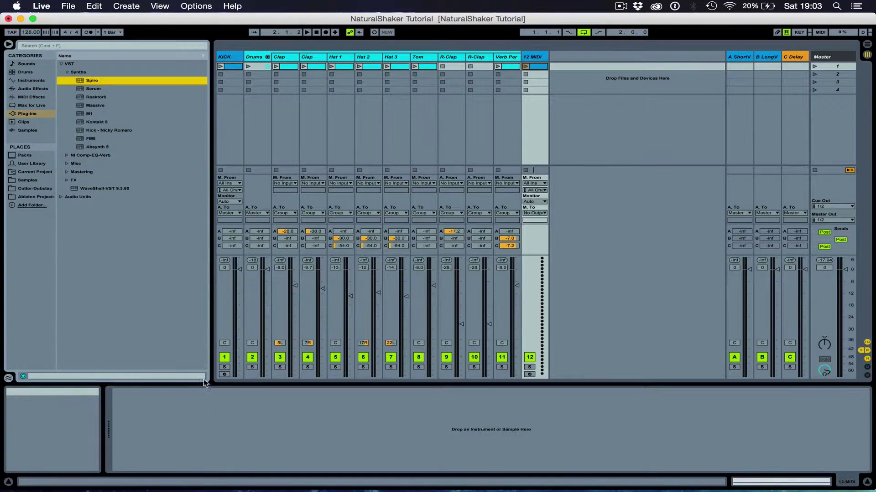
pyautogui.press('Return')
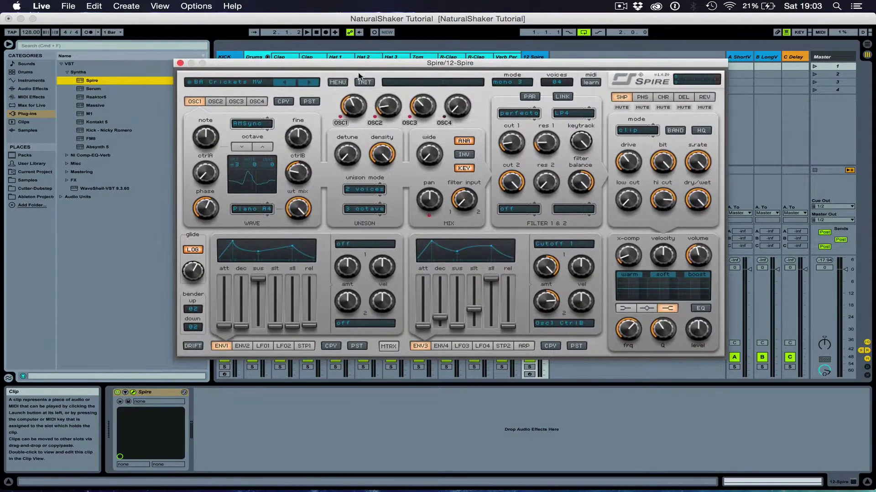
pyautogui.click(364, 84)
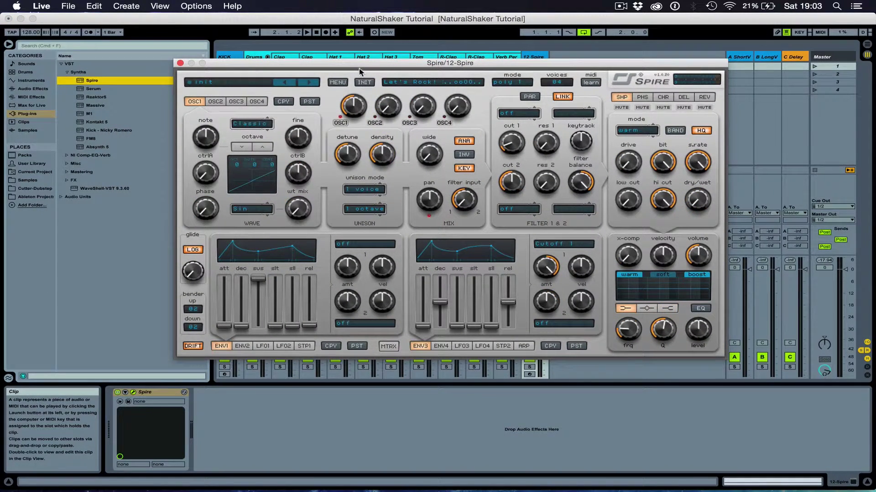
# Make OSC1 a Noise wave an octave up, with ctrlA raised and ctrlB lowered
pyautogui.click(261, 123)
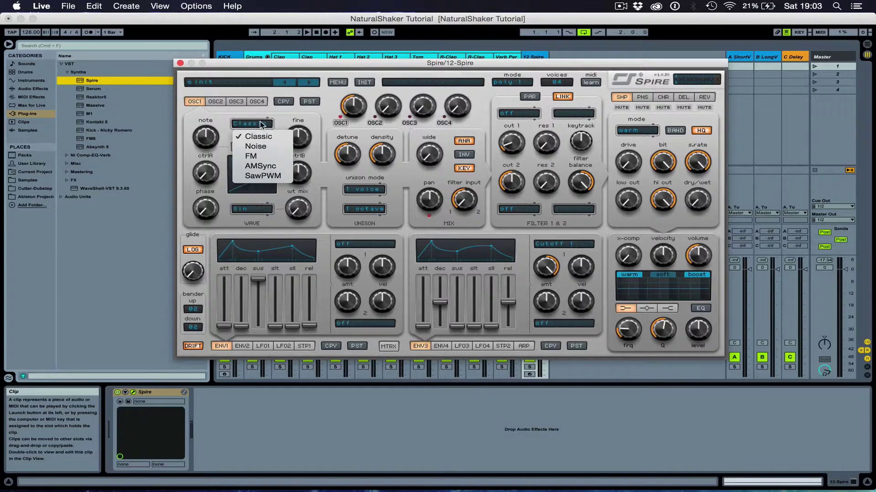
pyautogui.click(269, 148)
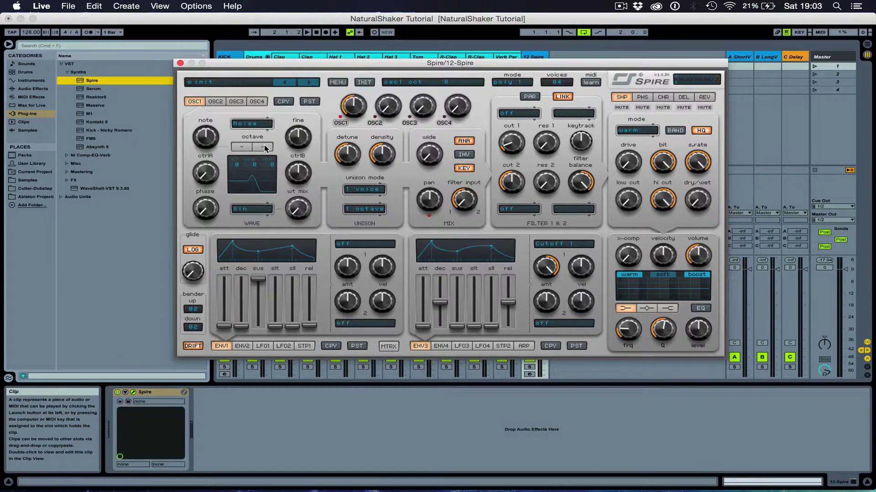
pyautogui.click(265, 147)
pyautogui.moveTo(210, 177); pyautogui.dragTo(210, 164)
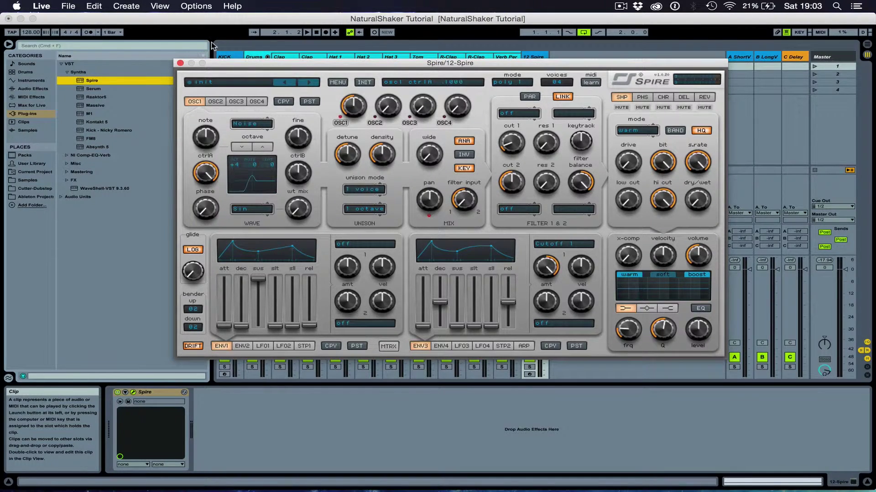
pyautogui.moveTo(299, 171); pyautogui.dragTo(297, 222)
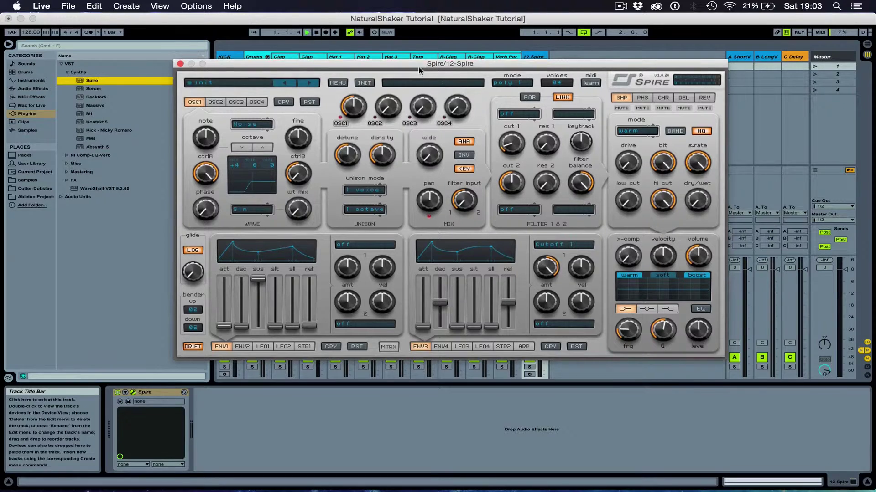
# Launch the 12 Spire clip to hear the noise patch
pyautogui.moveTo(421, 61); pyautogui.dragTo(409, 98)
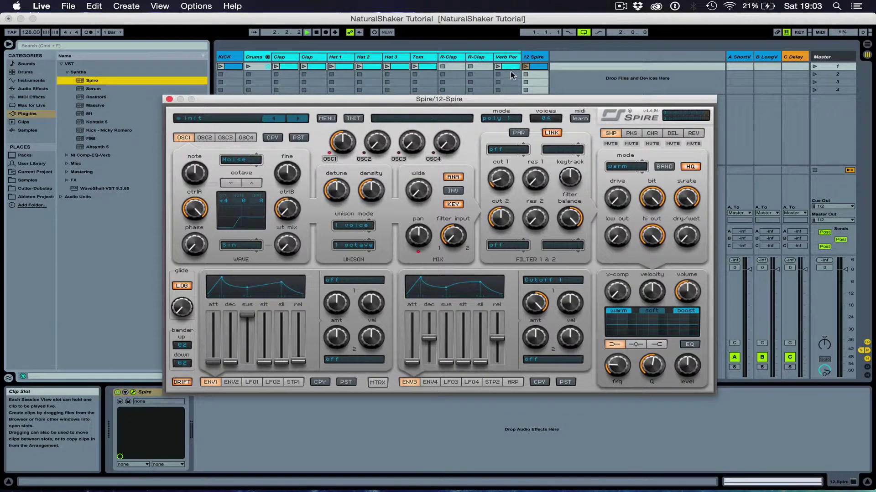
pyautogui.click(526, 66)
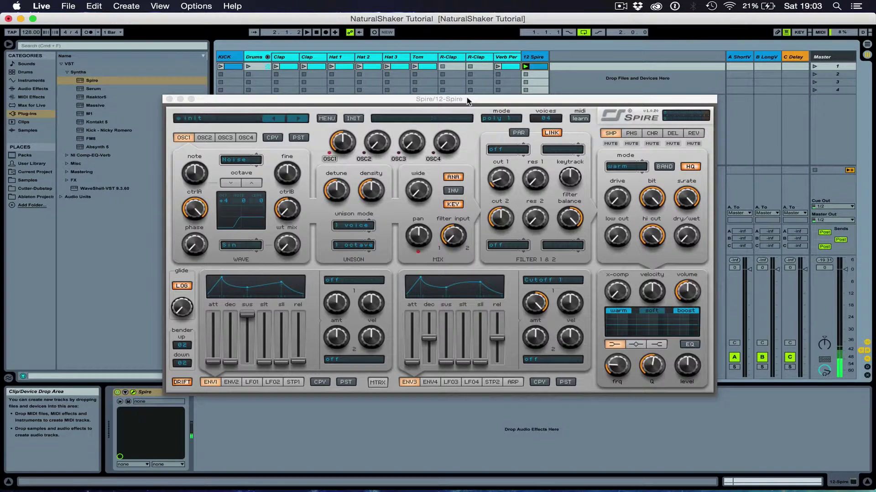
pyautogui.moveTo(467, 100); pyautogui.dragTo(474, 70)
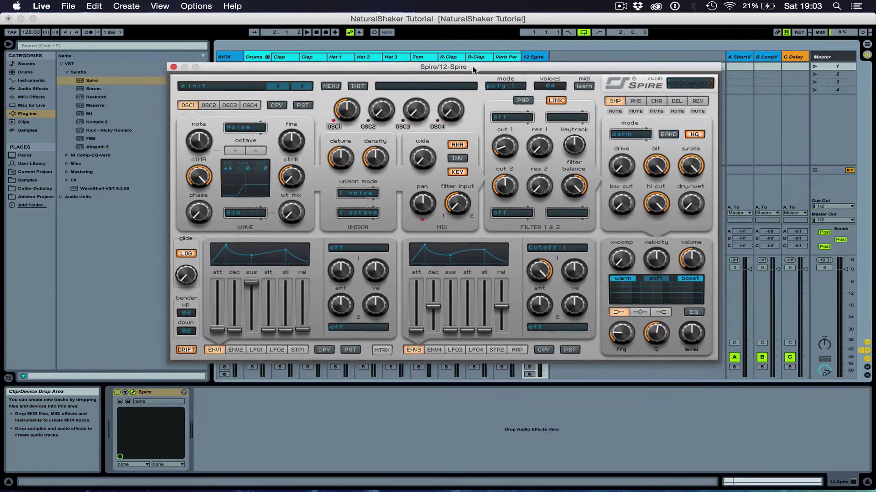
# Turn on Spire's arpeggiator, shorten its gate and raise its swing while the set plays
pyautogui.click(518, 350)
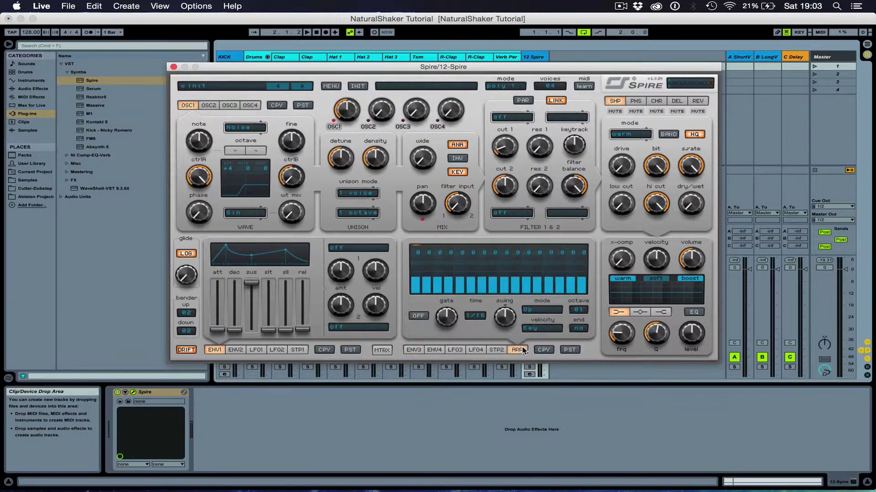
pyautogui.click(418, 316)
pyautogui.moveTo(449, 313); pyautogui.dragTo(448, 338)
pyautogui.press('space')
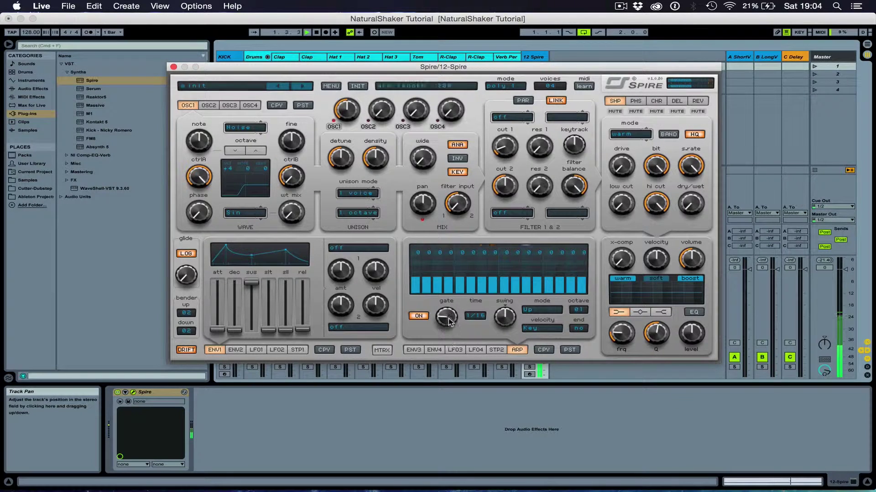
pyautogui.moveTo(450, 322)
pyautogui.mouseDown()
pyautogui.moveTo(450, 300)
pyautogui.moveTo(446, 320)
pyautogui.mouseUp()
pyautogui.moveTo(504, 319); pyautogui.dragTo(500, 292)
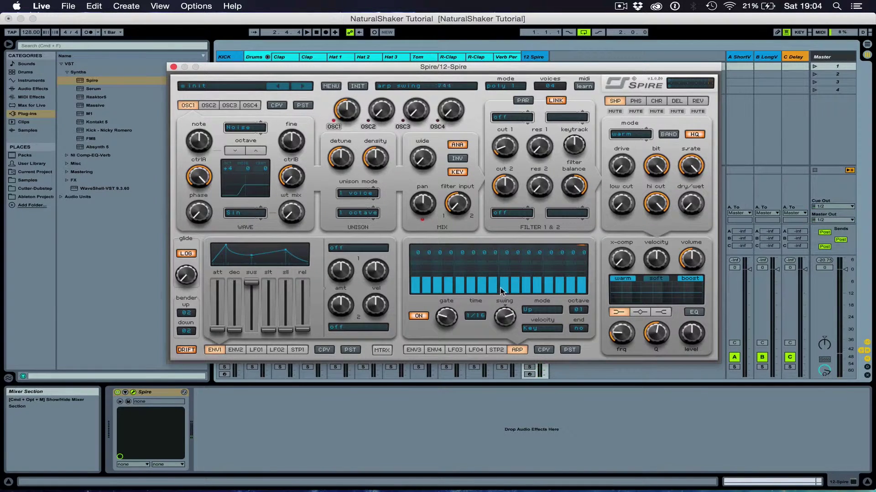
pyautogui.click(445, 321)
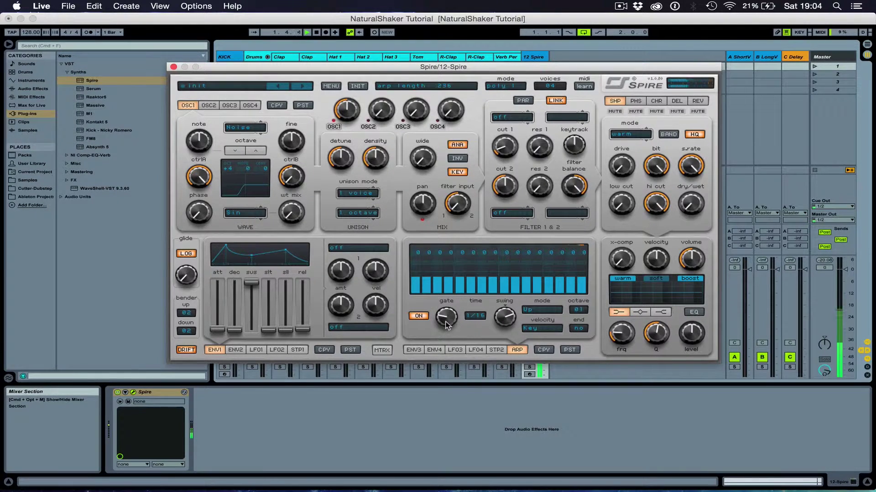
pyautogui.moveTo(503, 319); pyautogui.dragTo(504, 291)
pyautogui.moveTo(449, 317); pyautogui.dragTo(441, 322)
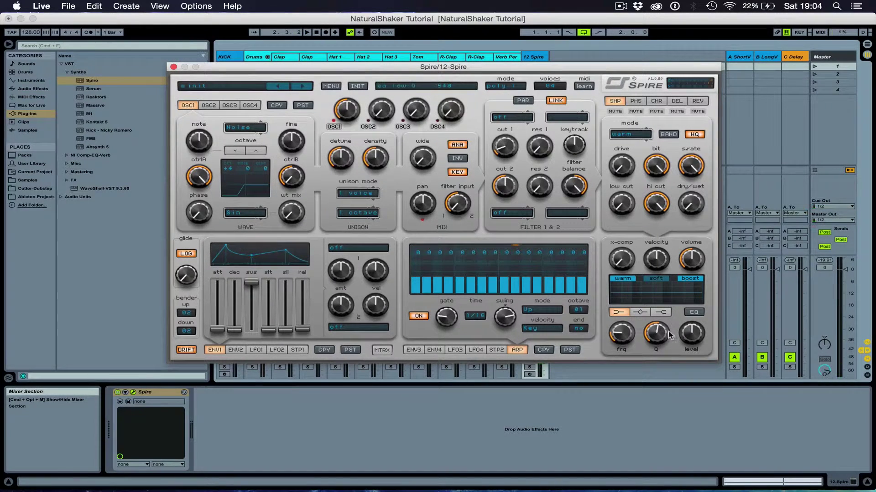
# Enable Spire's EQ with a boosted high shelf, then bring up the REV reverb settings
pyautogui.click(692, 318)
pyautogui.click(661, 312)
pyautogui.moveTo(691, 335); pyautogui.dragTo(692, 332)
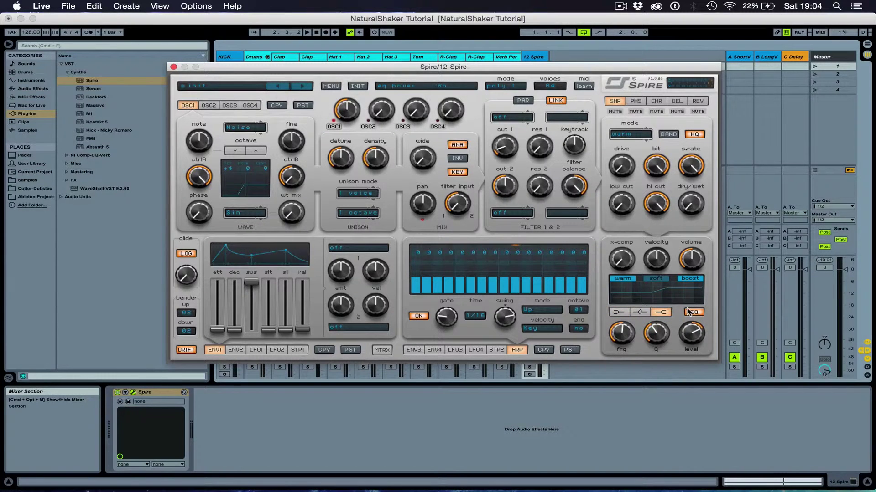
pyautogui.press('space')
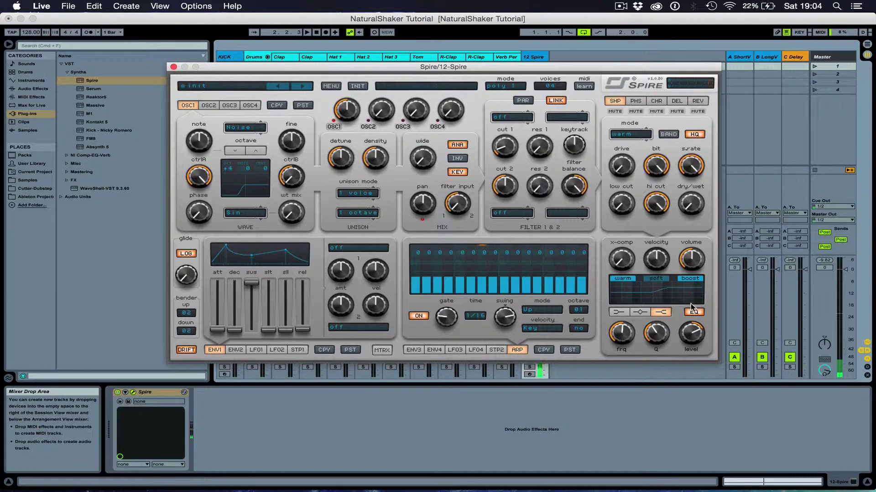
pyautogui.click(698, 102)
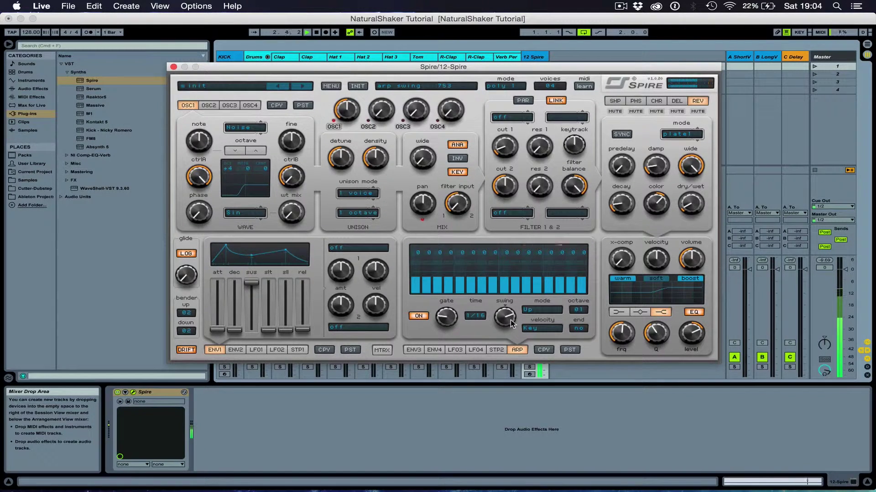
pyautogui.press('space')
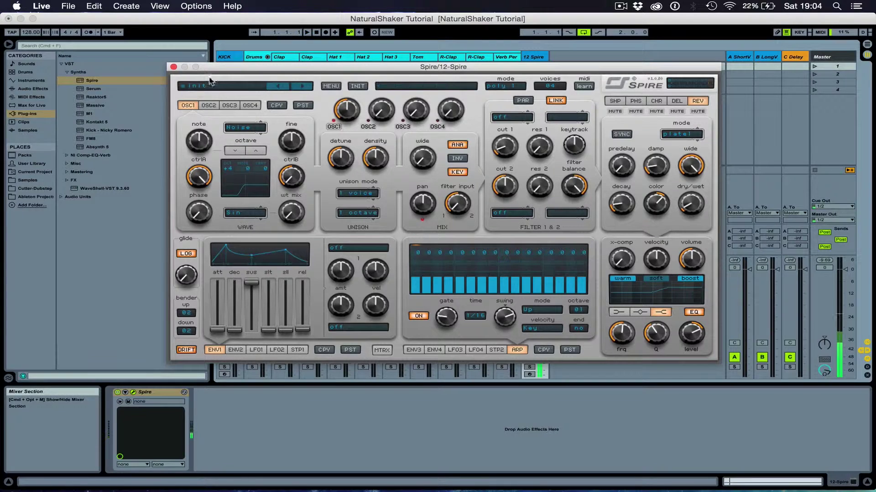
# Add Auto Pan after Spire with phase 0°, amount 61.9% and rate 1.24 Hz
pyautogui.click(173, 67)
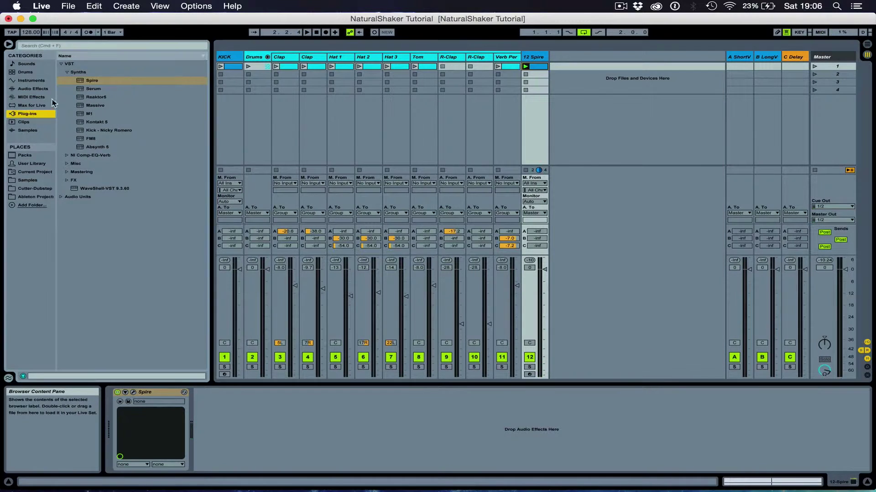
pyautogui.click(33, 89)
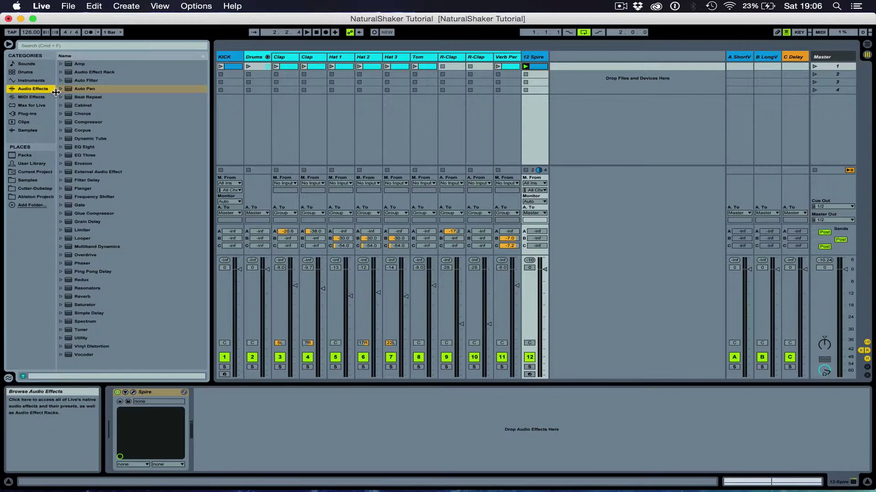
pyautogui.doubleClick(88, 89)
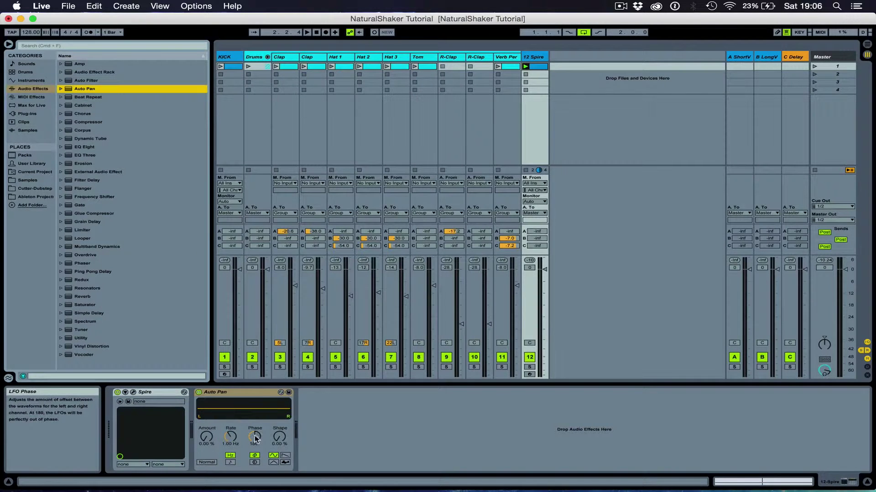
pyautogui.moveTo(256, 435); pyautogui.dragTo(256, 401)
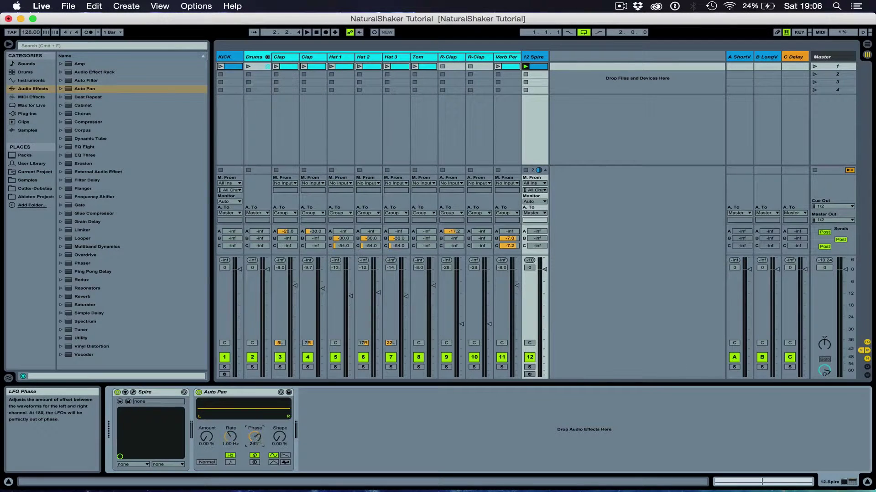
pyautogui.moveTo(209, 439); pyautogui.dragTo(209, 412)
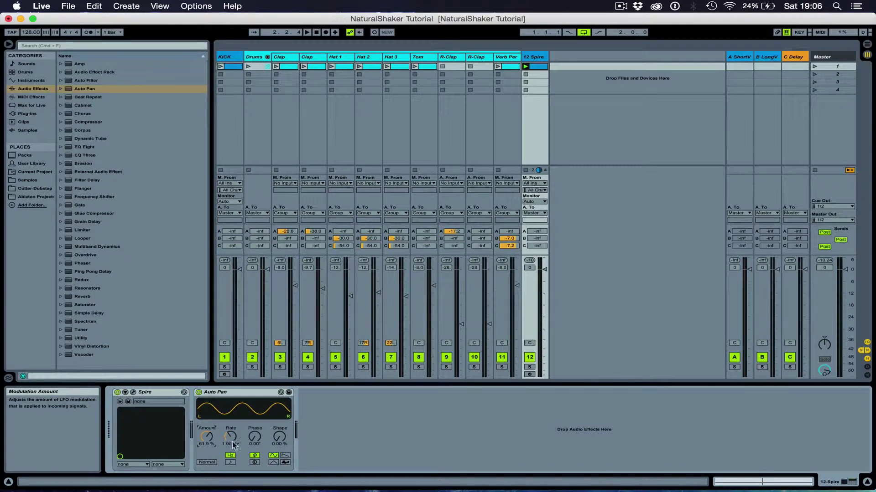
pyautogui.press('space')
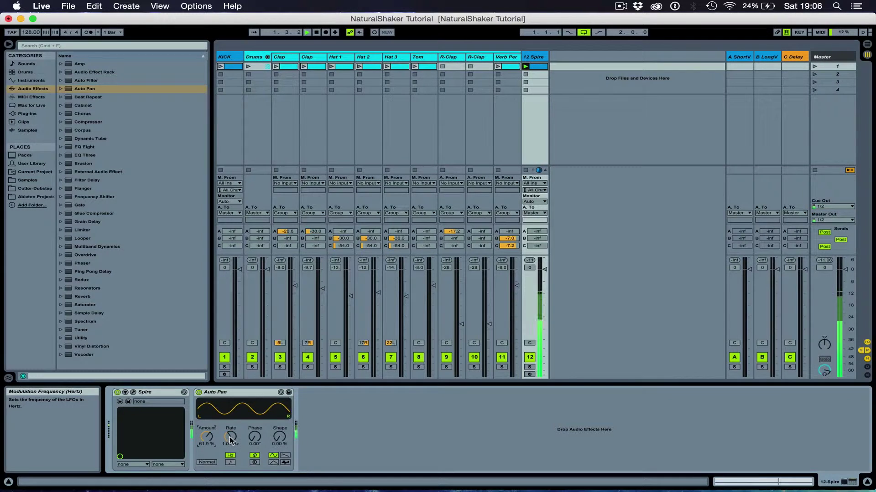
pyautogui.moveTo(229, 437); pyautogui.dragTo(229, 415)
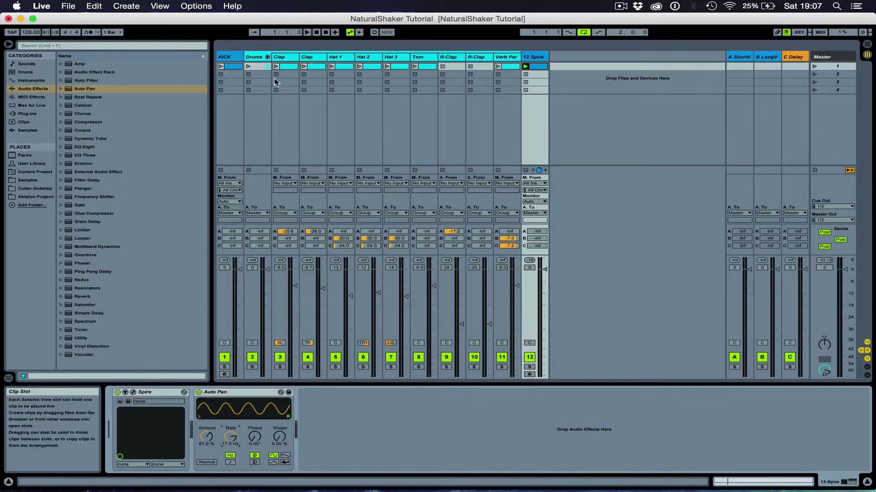
# Relaunch the Spire shaker with the KICK and Drums clips and lower track 12 to -7.0 dB
pyautogui.click(525, 74)
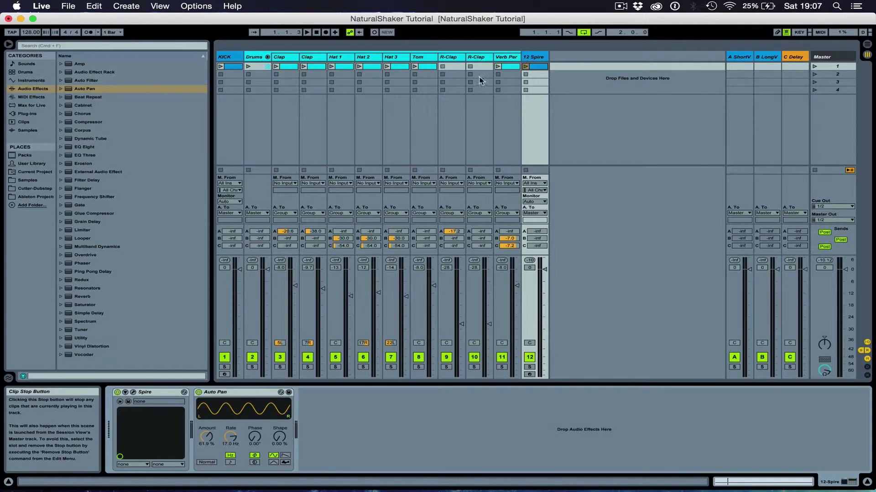
pyautogui.click(220, 67)
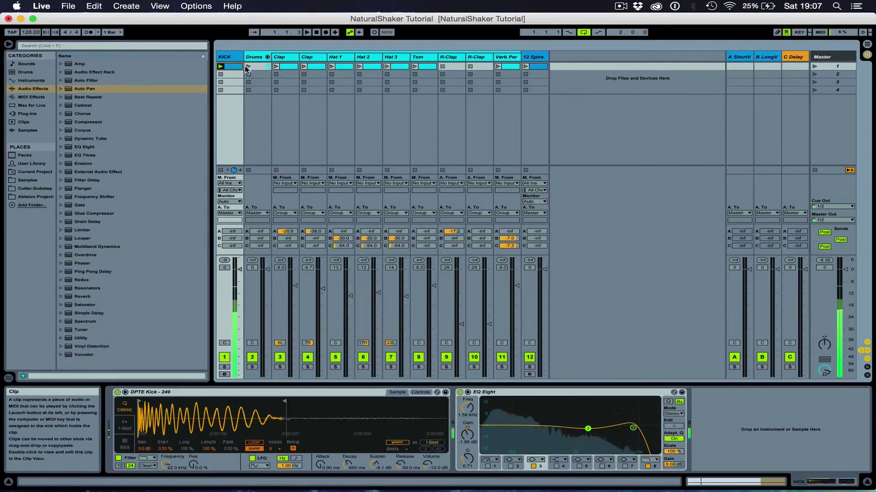
pyautogui.click(526, 67)
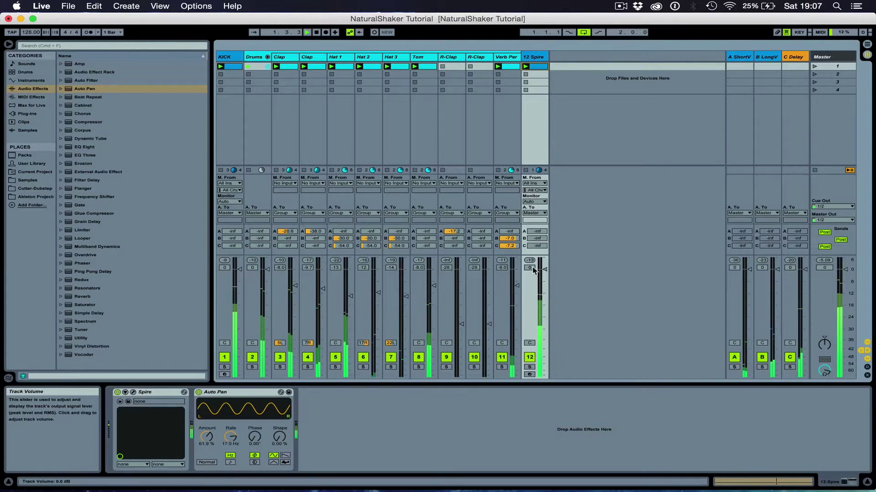
pyautogui.moveTo(530, 268); pyautogui.dragTo(560, 303)
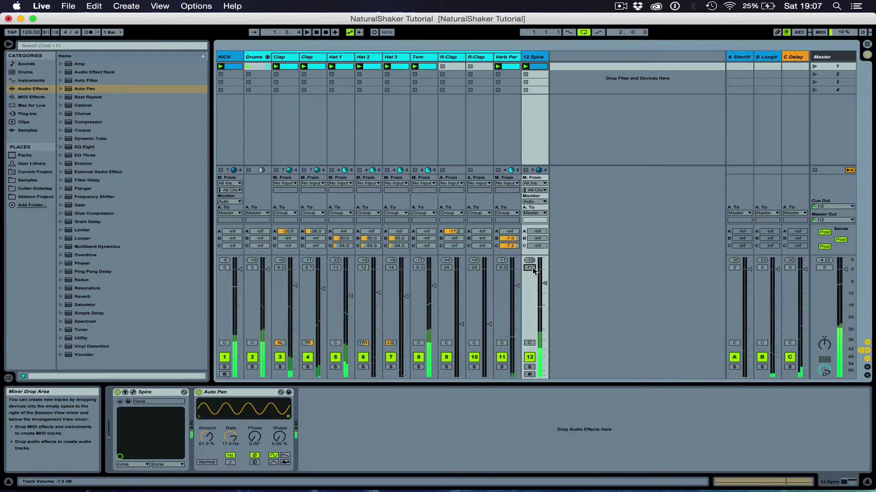
pyautogui.press('space')
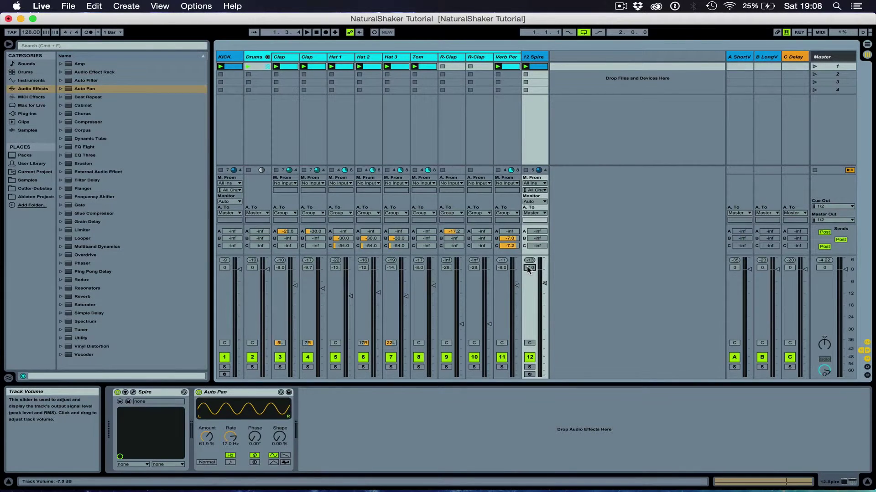
# Open Spire's panel and switch OSC1 from Noise to Classic with wt mix at maximum
pyautogui.click(133, 393)
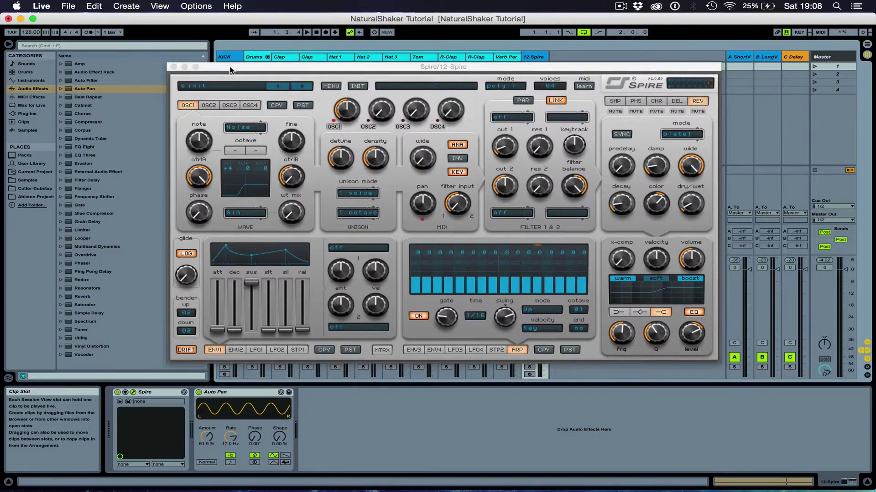
pyautogui.moveTo(235, 66); pyautogui.dragTo(284, 127)
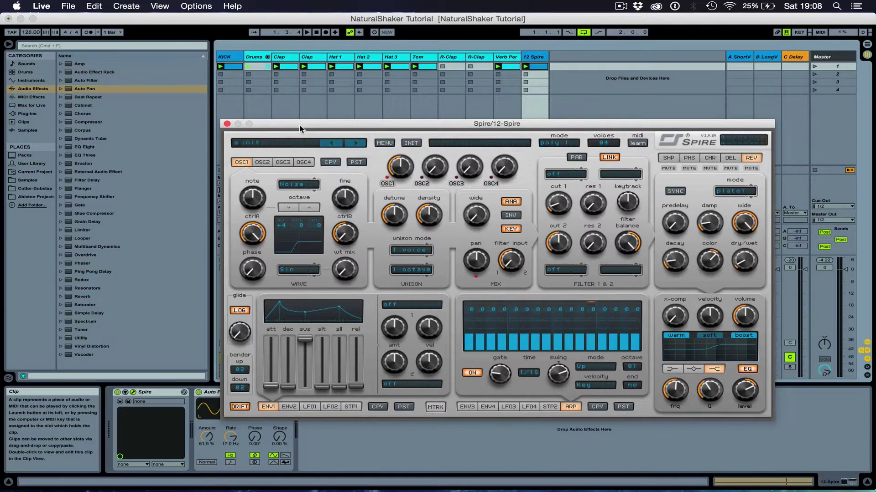
pyautogui.moveTo(299, 128); pyautogui.dragTo(329, 93)
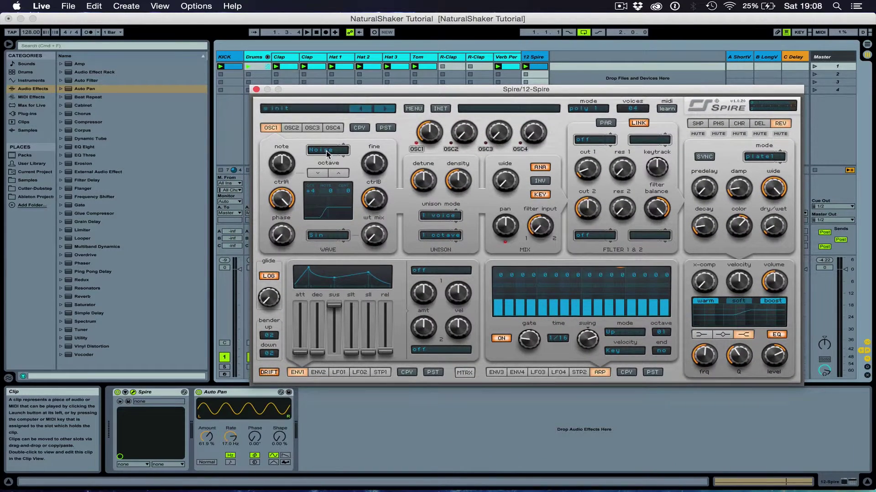
pyautogui.click(326, 152)
pyautogui.click(329, 161)
pyautogui.moveTo(378, 244); pyautogui.dragTo(374, 150)
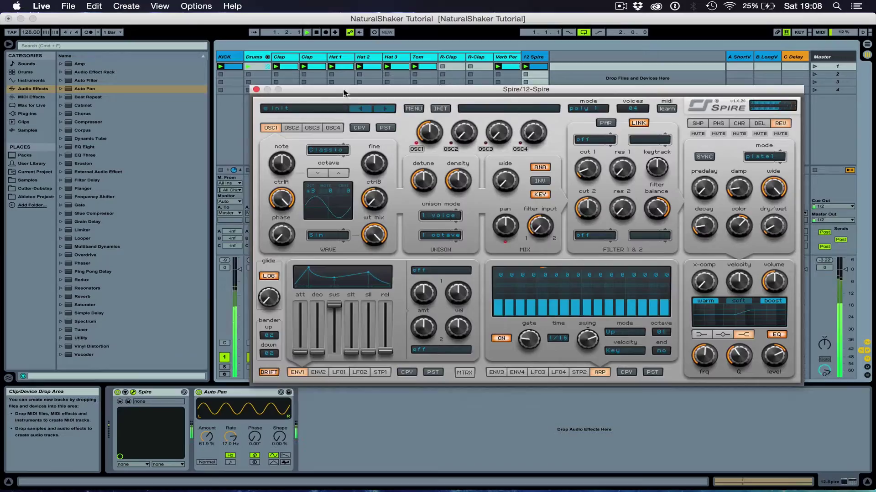
pyautogui.moveTo(352, 90); pyautogui.dragTo(190, 358)
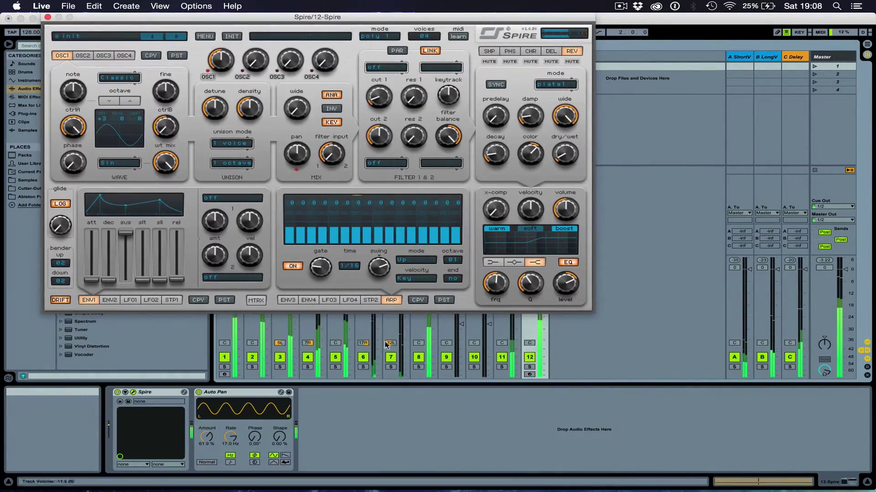
# Solo track 12 and adjust OSC1's wt mix, ctrlB and ctrlA knobs
pyautogui.click(530, 367)
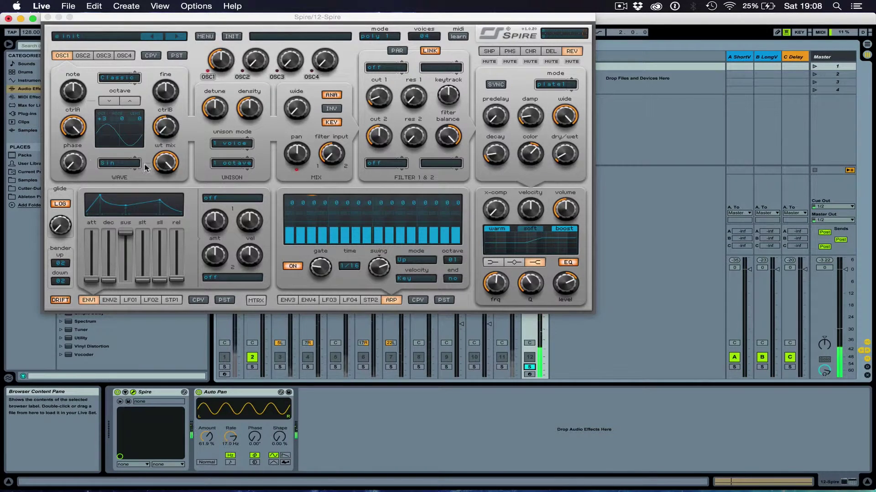
pyautogui.moveTo(165, 162); pyautogui.dragTo(173, 286)
pyautogui.moveTo(165, 130); pyautogui.dragTo(153, 64)
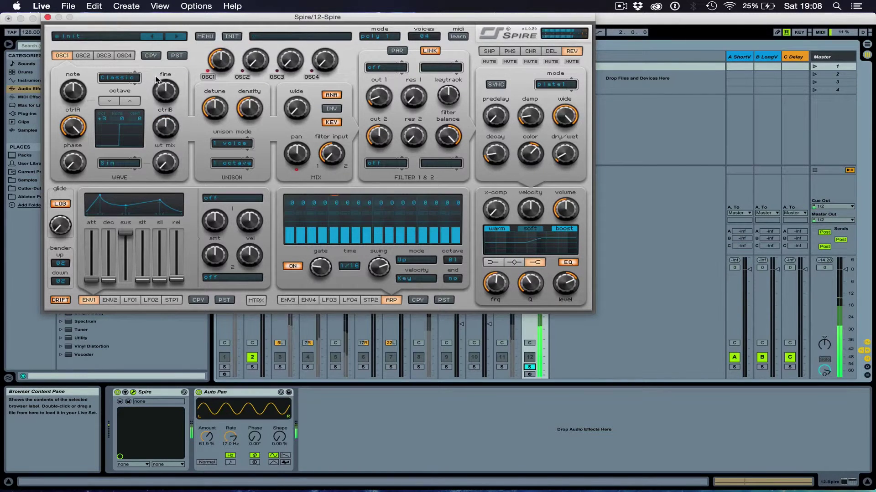
pyautogui.moveTo(81, 121); pyautogui.dragTo(76, 237)
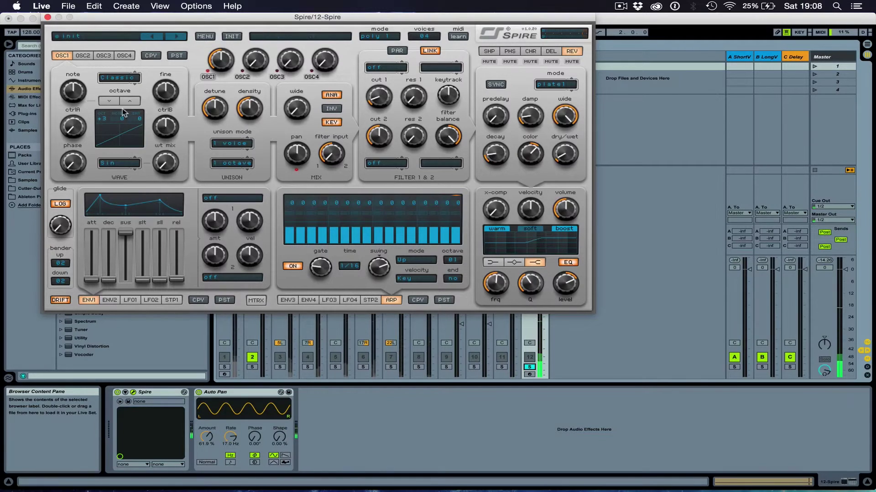
# Give OSC1 the Violin 2 wave and re-tweak its wt mix, ctrlA and ctrlB
pyautogui.click(135, 166)
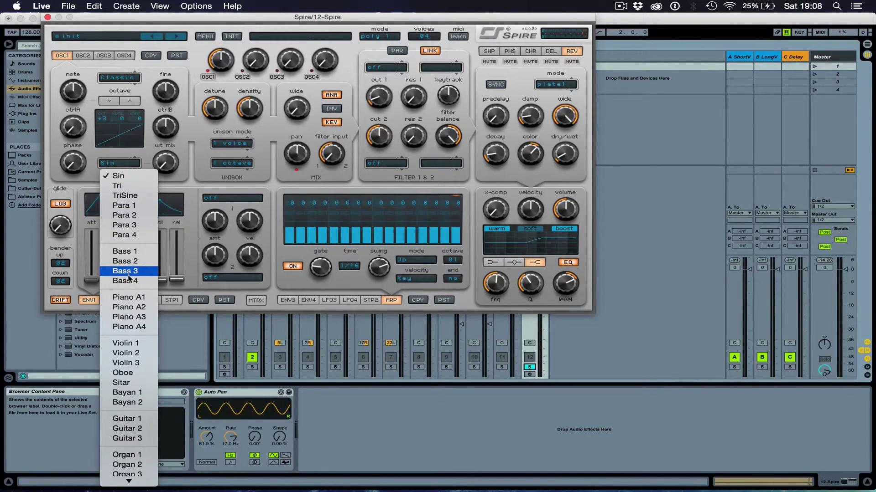
pyautogui.click(126, 353)
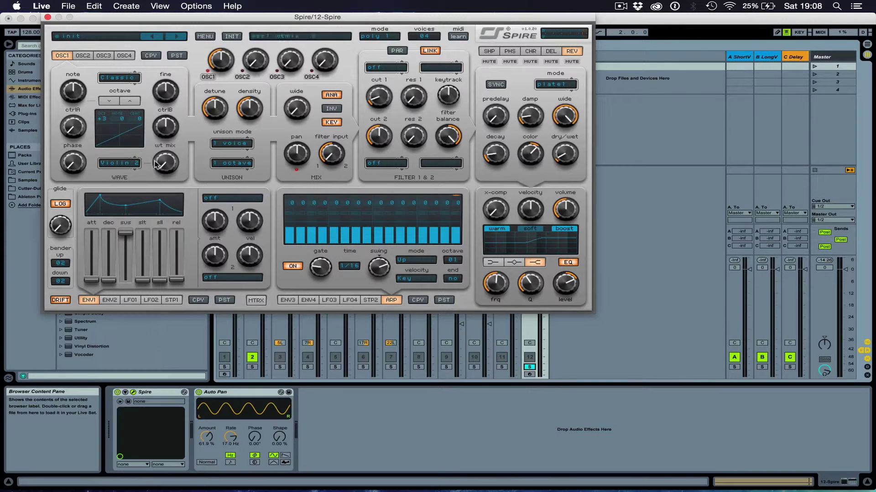
pyautogui.moveTo(158, 164)
pyautogui.mouseDown()
pyautogui.moveTo(165, 155)
pyautogui.moveTo(170, 176)
pyautogui.mouseUp()
pyautogui.moveTo(166, 133); pyautogui.dragTo(166, 112)
pyautogui.moveTo(73, 128); pyautogui.dragTo(76, 103)
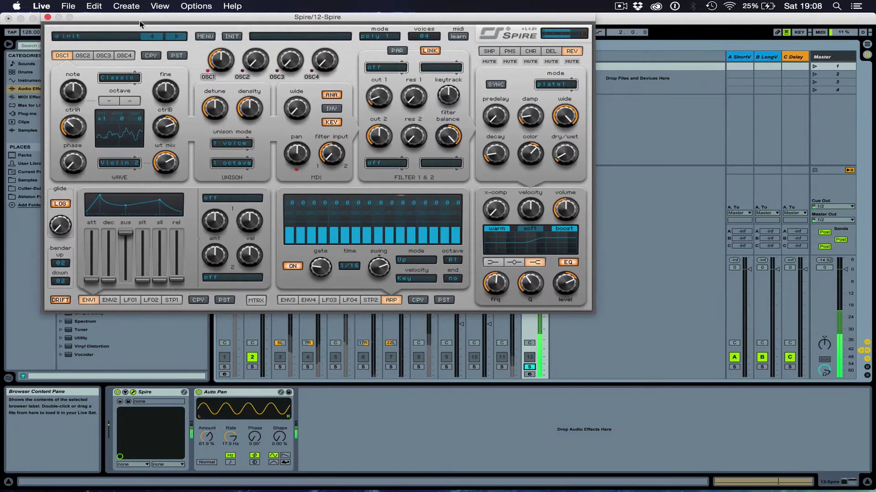
pyautogui.moveTo(140, 19); pyautogui.dragTo(70, 154)
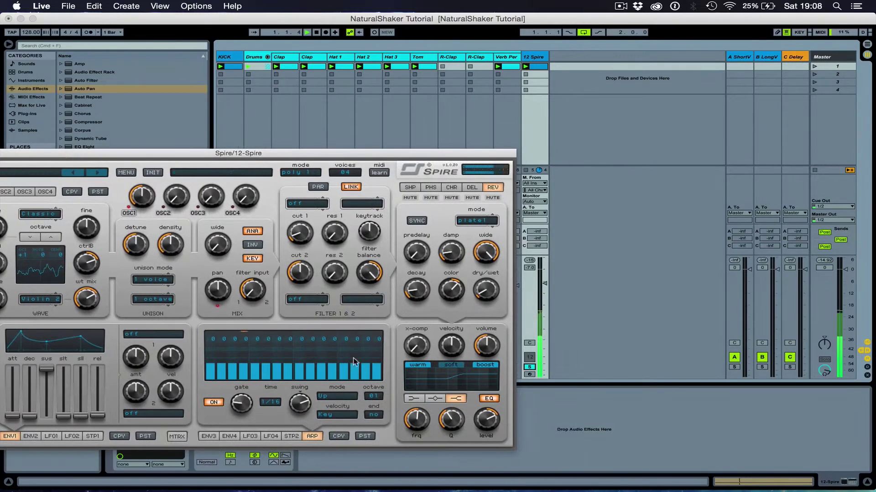
# Unsolo the Spire track 12 and lower its volume to -11 dB so it sits under the drums
pyautogui.click(530, 357)
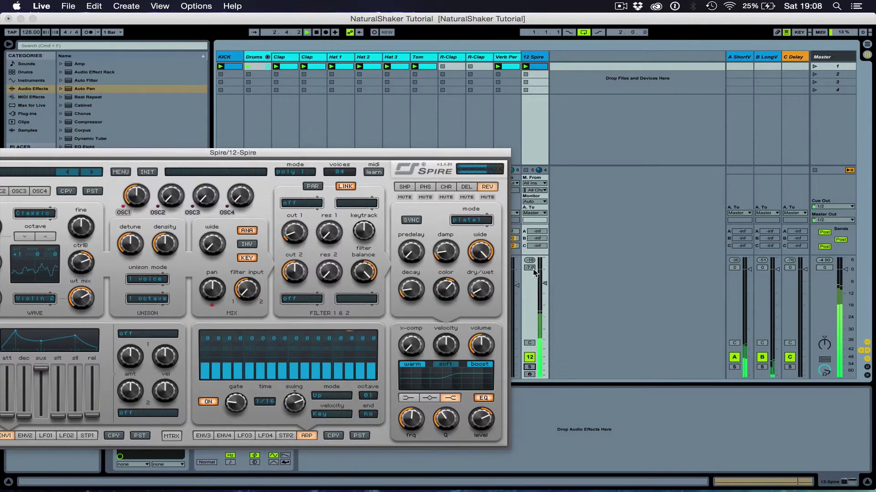
pyautogui.moveTo(533, 270); pyautogui.dragTo(533, 275)
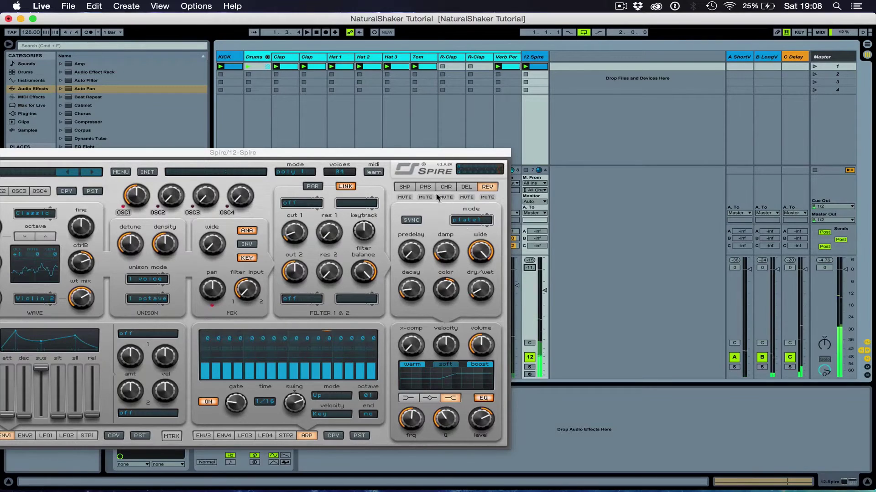
pyautogui.moveTo(416, 154); pyautogui.dragTo(640, 95)
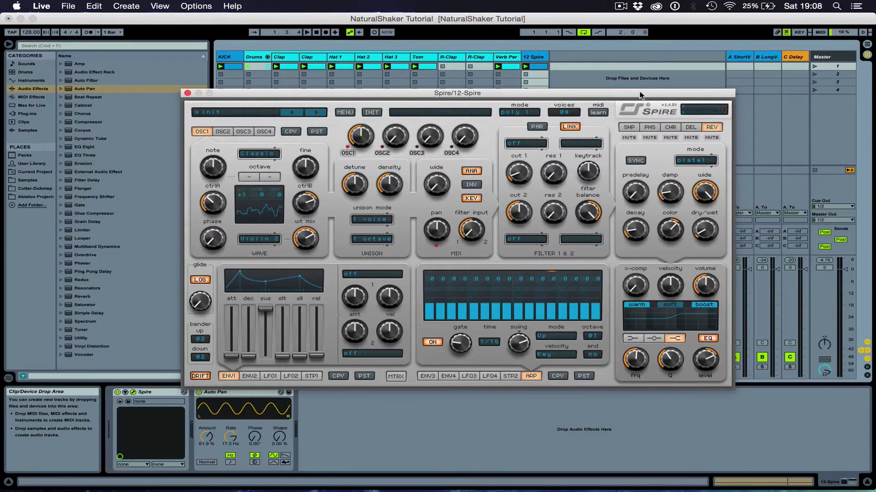